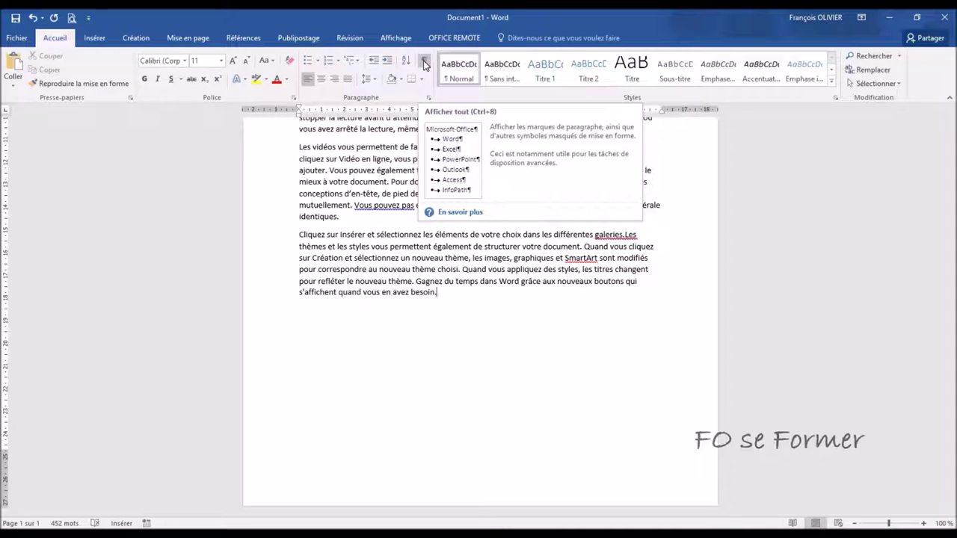
Show formatting marks and add empty paragraphs below the last French text paragraph.
{"action": "left_click", "coordinate": [424, 63]}
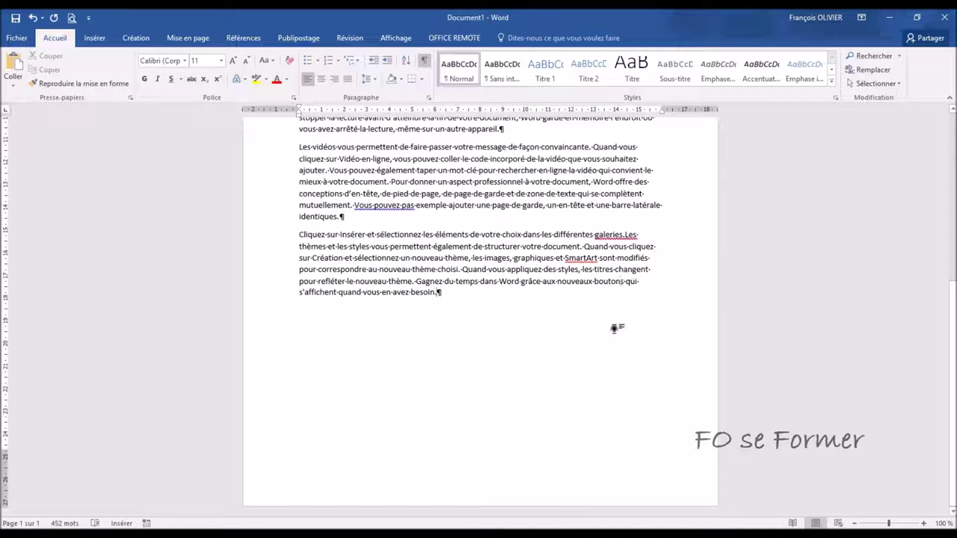
{"action": "key", "text": "Return"}
{"action": "key", "text": "Return"}
{"action": "key", "text": "Return"}
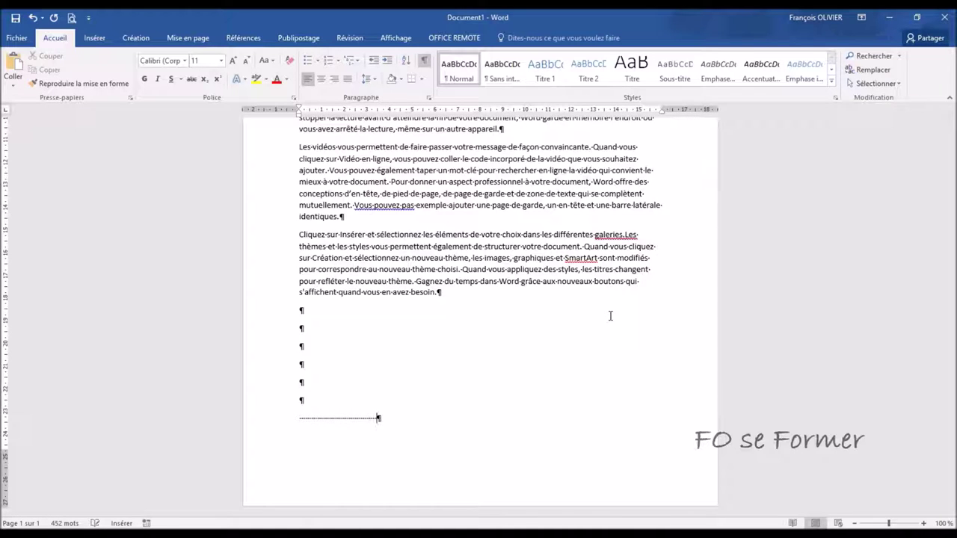
Replace the spaces on the last line with a single tab reaching the 10 cm stop.
{"action": "key", "text": "BackSpace"}
{"action": "key", "text": "BackSpace"}
{"action": "key", "text": "BackSpace"}
{"action": "key", "text": "BackSpace"}
{"action": "key", "text": "BackSpace"}
{"action": "key", "text": "BackSpace"}
{"action": "key", "text": "BackSpace"}
{"action": "key", "text": "BackSpace"}
{"action": "key", "text": "BackSpace"}
{"action": "key", "text": "BackSpace"}
{"action": "key", "text": "BackSpace"}
{"action": "key", "text": "BackSpace"}
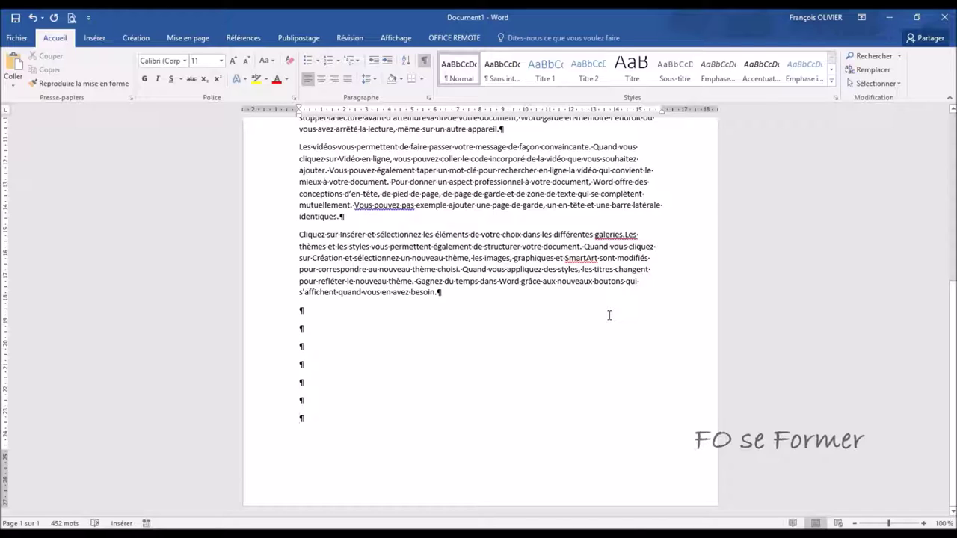
{"action": "key", "text": "Tab"}
{"action": "key", "text": "Tab"}
{"action": "key", "text": "Tab"}
{"action": "key", "text": "Tab"}
{"action": "key", "text": "Tab"}
{"action": "key", "text": "Tab"}
{"action": "key", "text": "BackSpace"}
{"action": "key", "text": "BackSpace"}
{"action": "key", "text": "BackSpace"}
{"action": "key", "text": "BackSpace"}
{"action": "key", "text": "BackSpace"}
{"action": "key", "text": "BackSpace"}
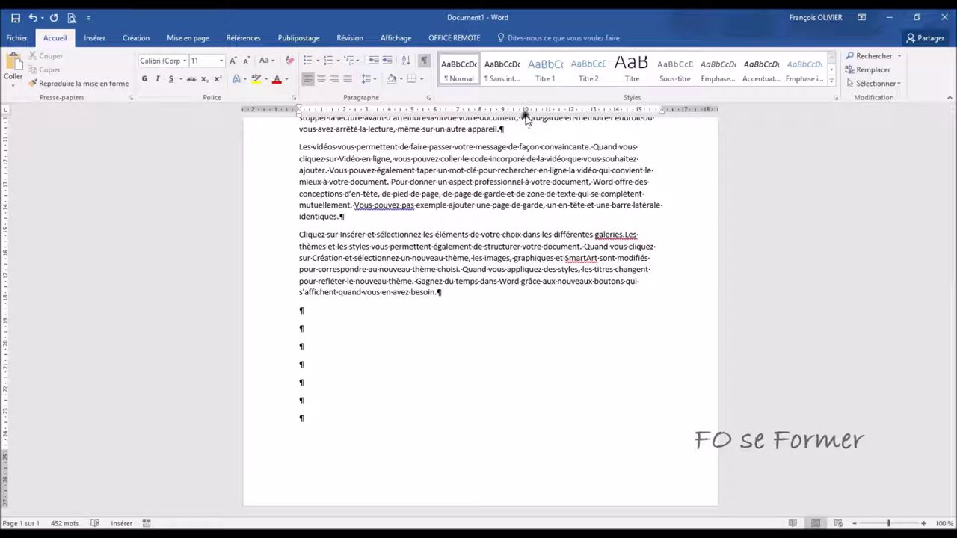
{"action": "key", "text": "Tab"}
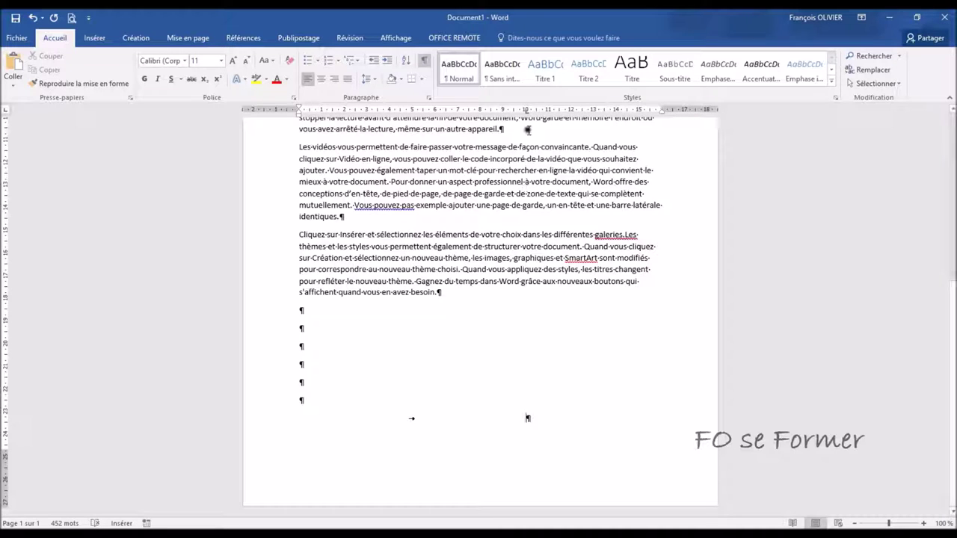
Remove the 10 cm tab stop and its tab, then start typing lower in the blank area.
{"action": "left_click", "coordinate": [526, 111]}
{"action": "left_click_drag", "start_coordinate": [527, 111], "coordinate": [515, 180]}
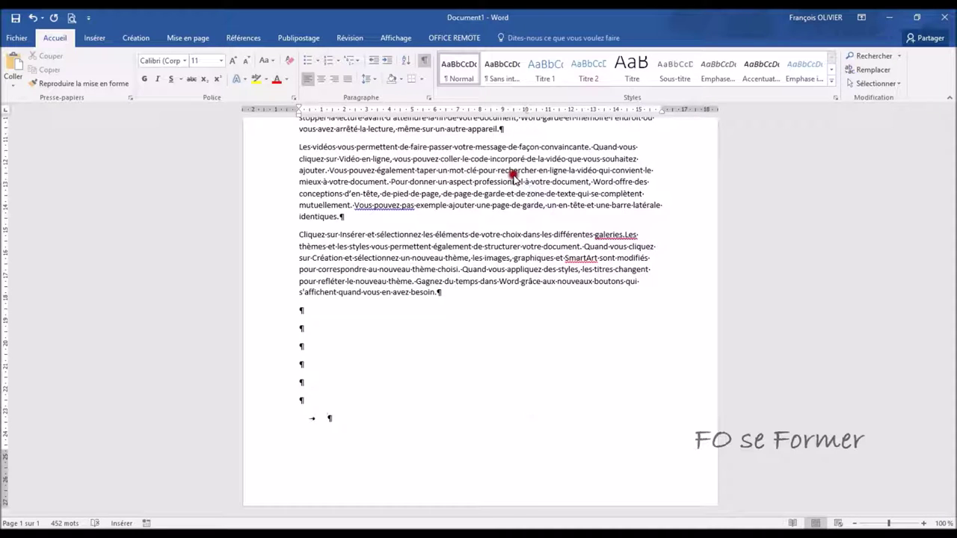
{"action": "key", "text": "BackSpace"}
{"action": "key", "text": "BackSpace"}
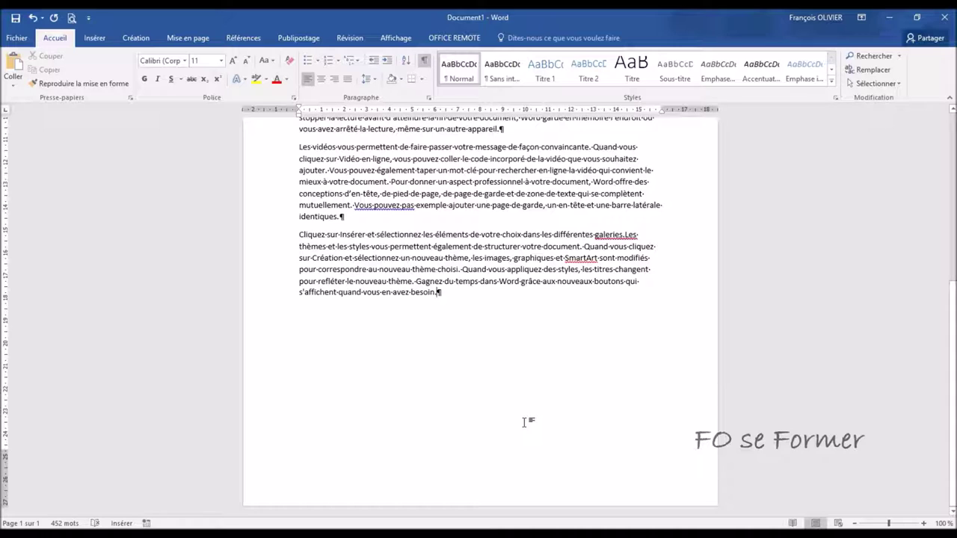
{"action": "double_click", "coordinate": [525, 423]}
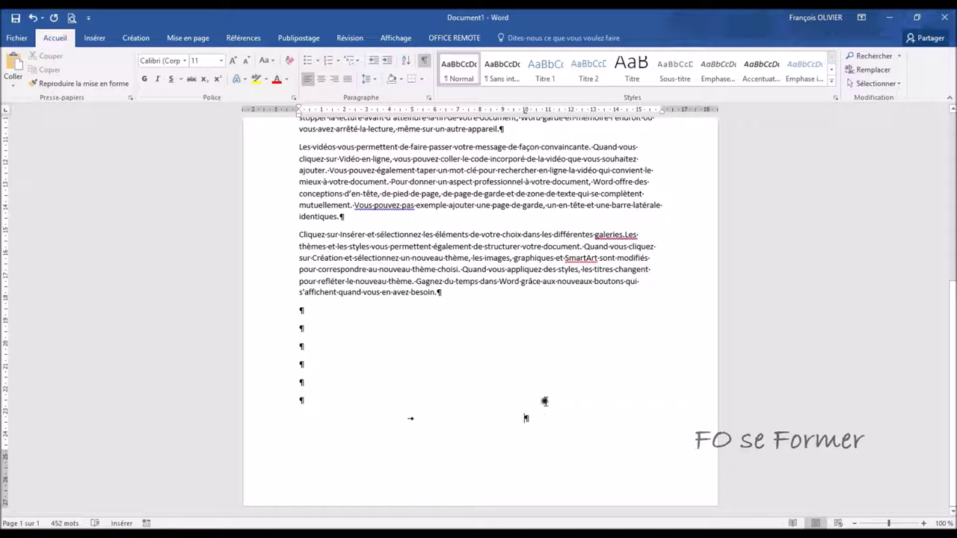
Use Cliquer-taper at five blank spots below the text, then discard them and retry one spot.
{"action": "double_click", "coordinate": [576, 365]}
{"action": "double_click", "coordinate": [526, 417]}
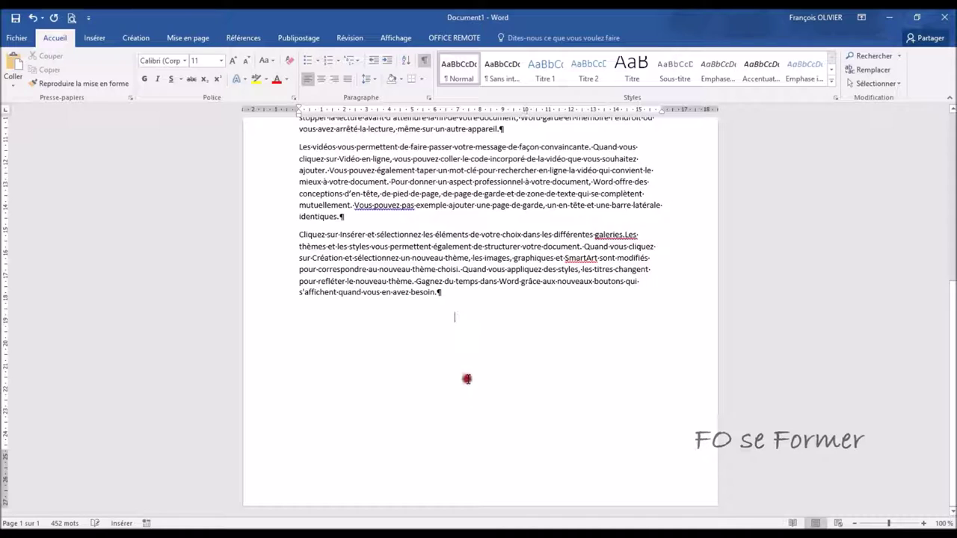
{"action": "double_click", "coordinate": [456, 329]}
{"action": "double_click", "coordinate": [402, 399]}
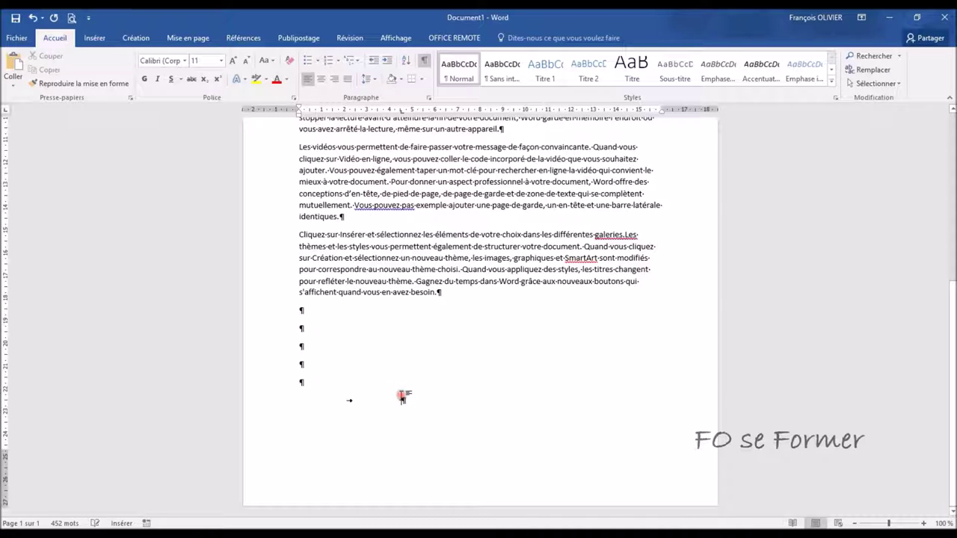
{"action": "double_click", "coordinate": [613, 437]}
{"action": "left_click", "coordinate": [569, 362]}
{"action": "double_click", "coordinate": [569, 362]}
Discard the added lines, create an indented paragraph below the text, then a centred one at page centre.
{"action": "left_click", "coordinate": [325, 410]}
{"action": "double_click", "coordinate": [324, 409]}
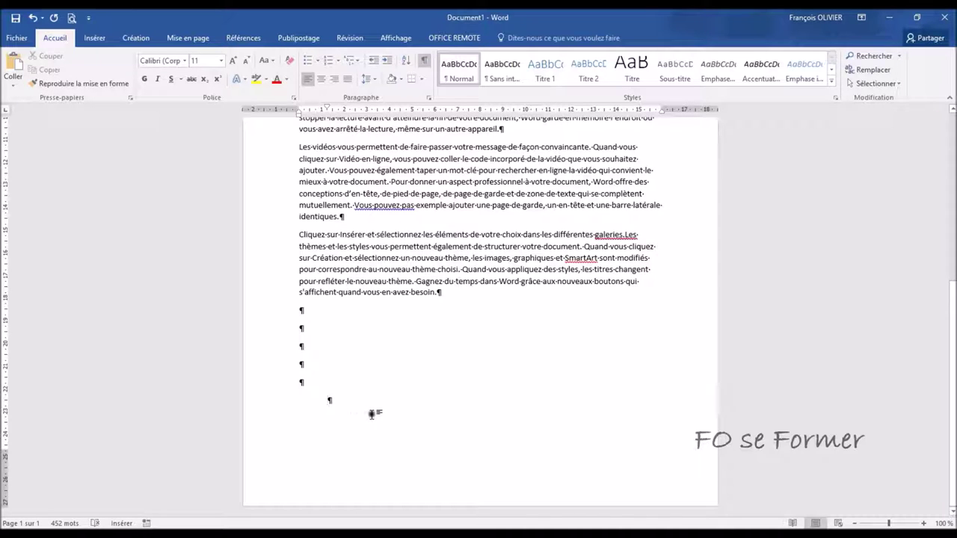
{"action": "double_click", "coordinate": [477, 407]}
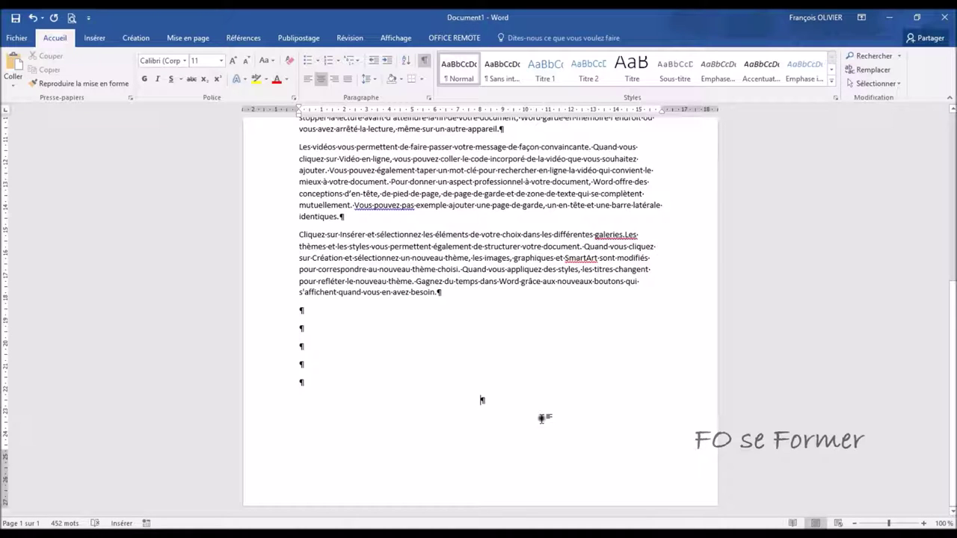
Create a right-aligned empty paragraph at the right margin below the text.
{"action": "double_click", "coordinate": [641, 412]}
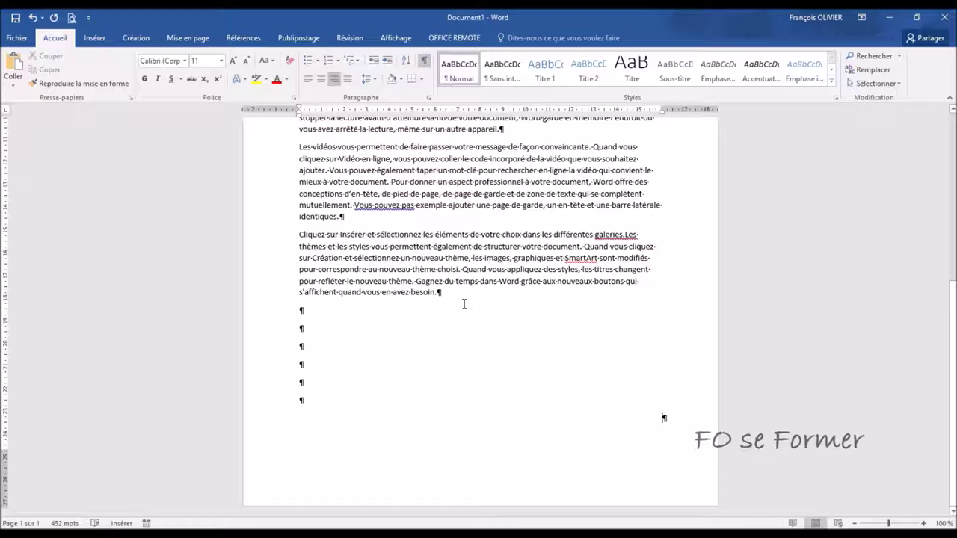
{"action": "left_click", "coordinate": [16, 39]}
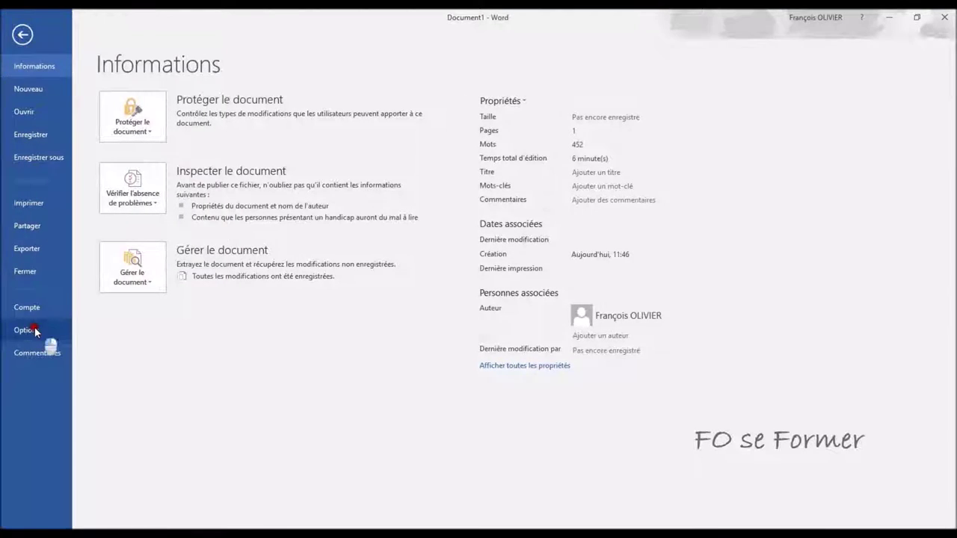
{"action": "left_click", "coordinate": [34, 327]}
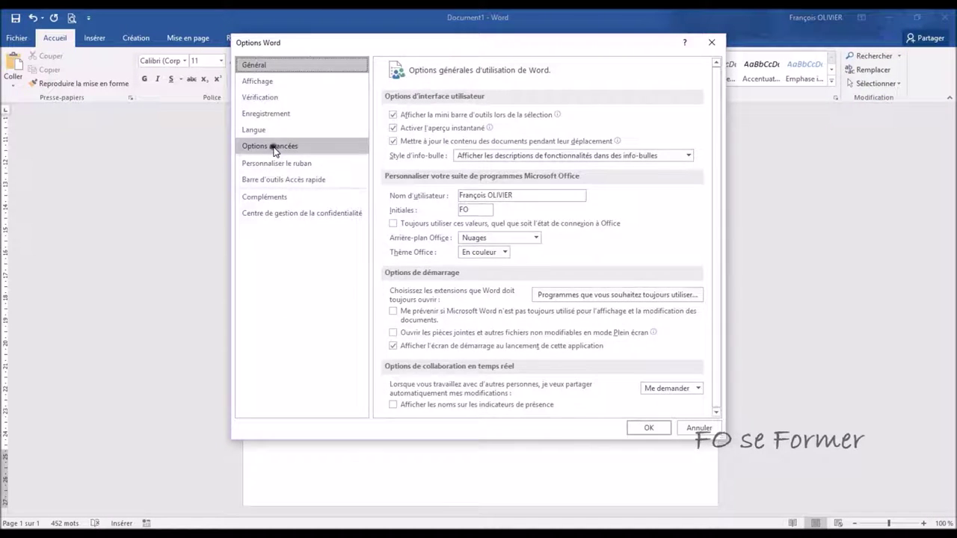
{"action": "left_click", "coordinate": [274, 147]}
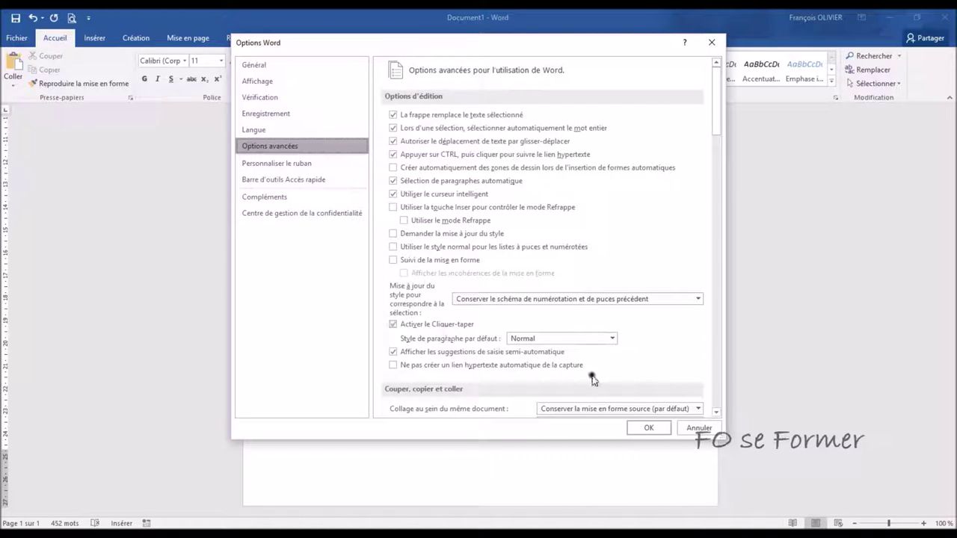
{"action": "left_click", "coordinate": [648, 428]}
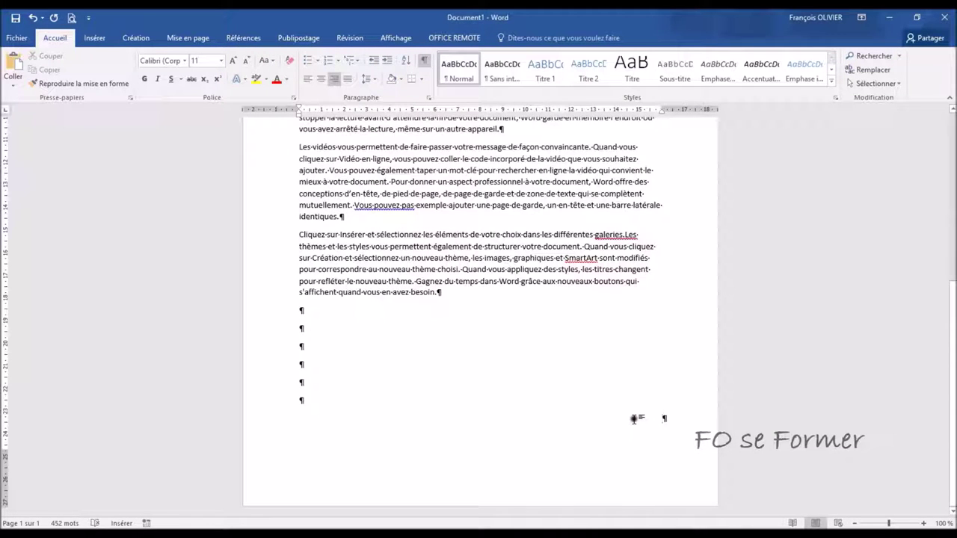